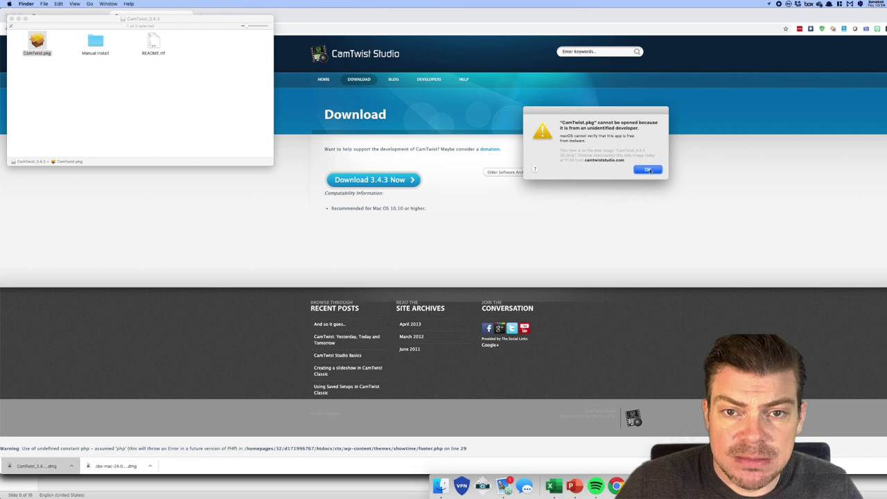
- Dismiss the blocked CamTwist.pkg warning and open System Preferences
click(650, 170)
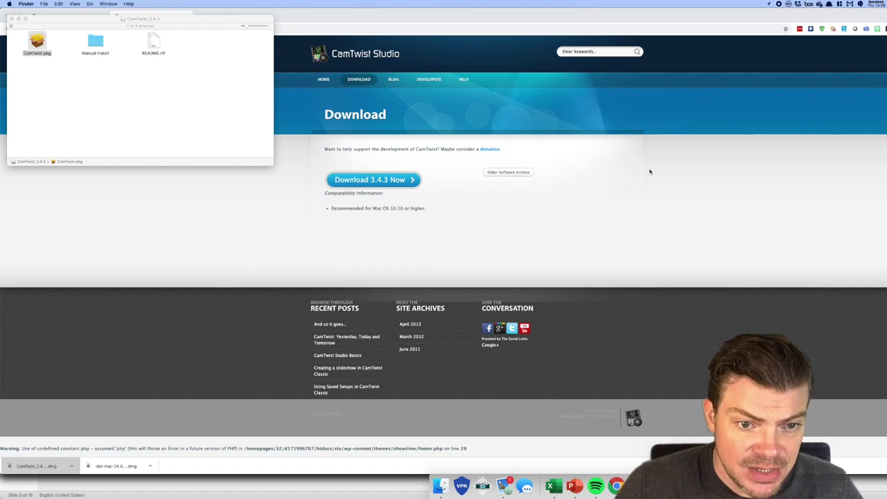
key(F4)
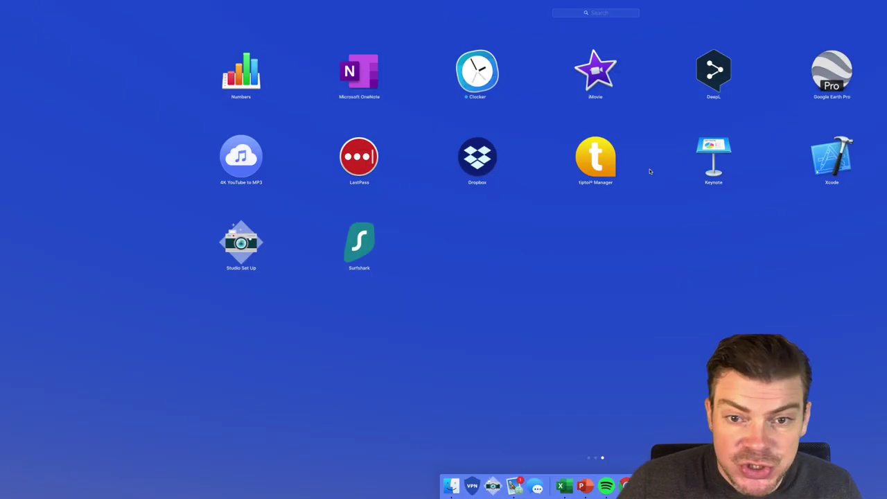
scroll(809, 249, left, 3)
scroll(762, 288, left, 3)
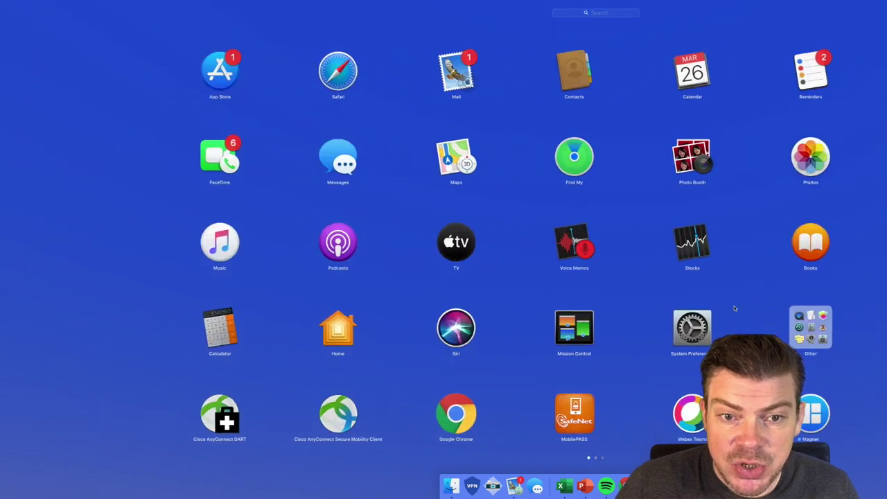
key(F4)
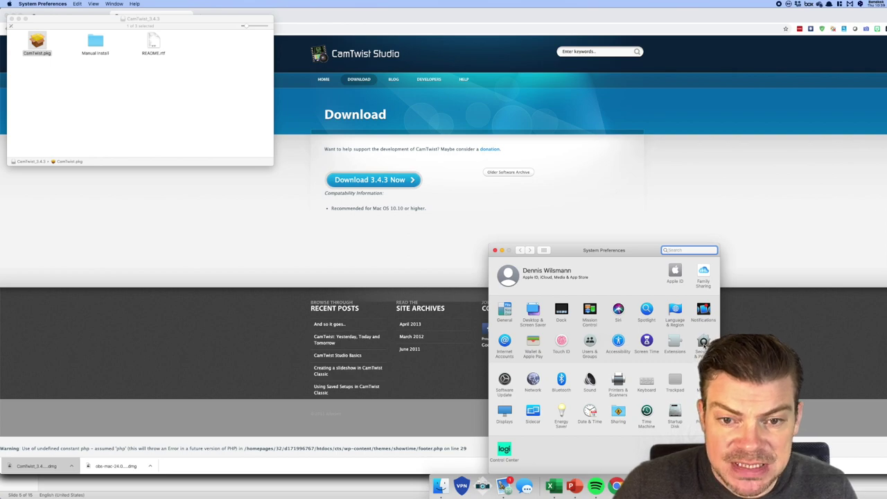
key(F4)
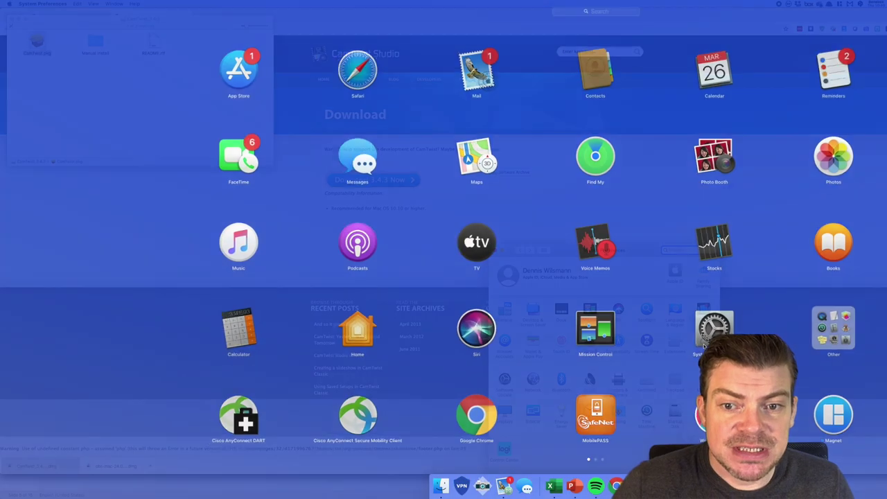
key(F4)
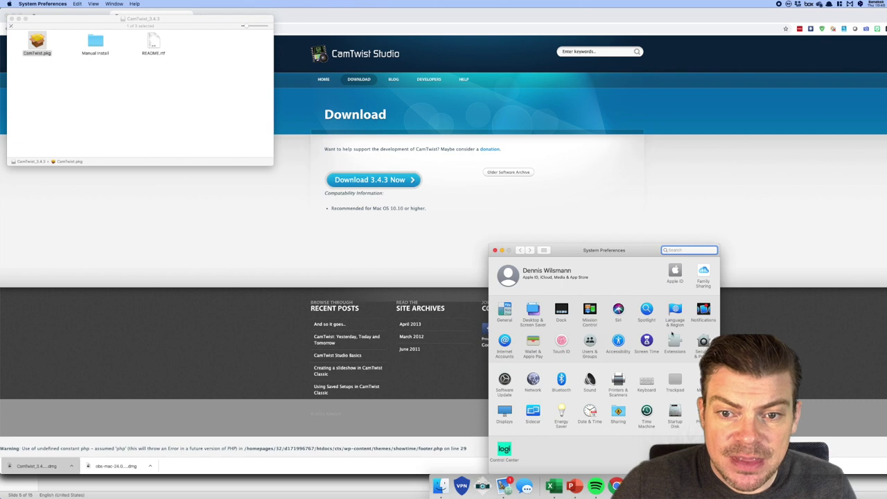
- Allow the blocked CamTwist.pkg in the Security & Privacy settings and confirm opening it despite the unverified developer
click(703, 342)
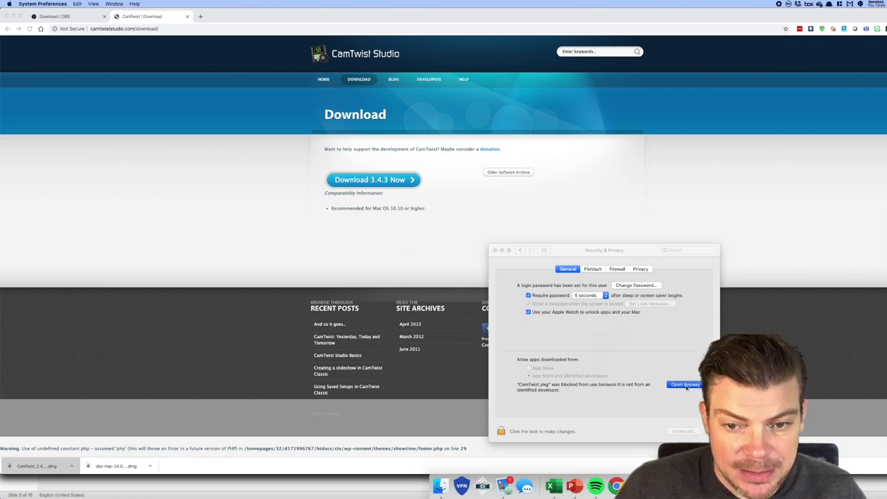
click(685, 386)
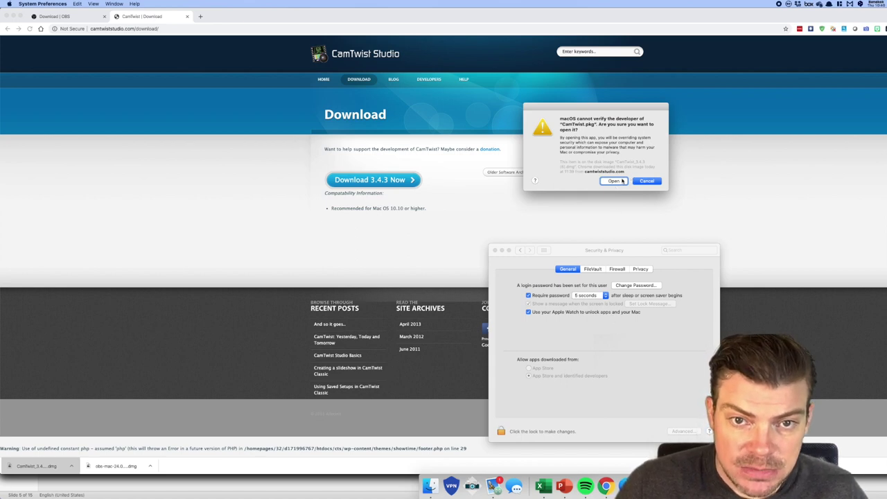
click(614, 181)
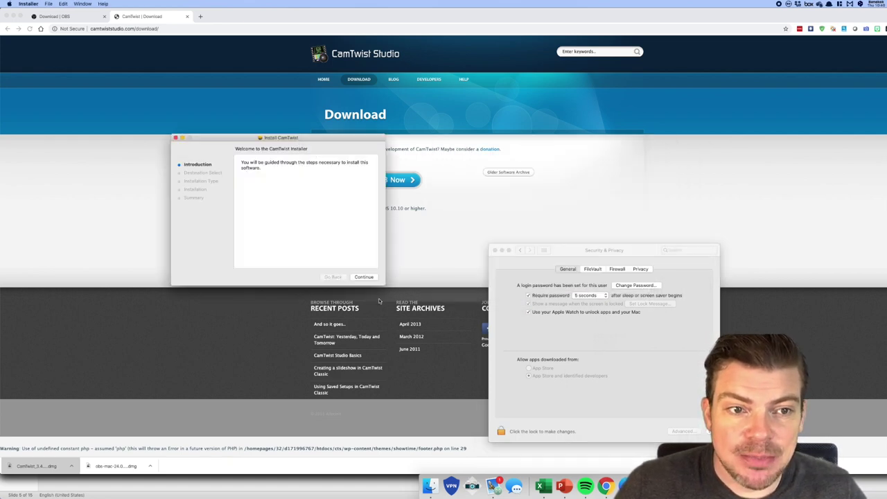
- Run the standard CamTwist installation on Macintosh HD - Data, and install OBS from its disk image into Applications
key(Return)
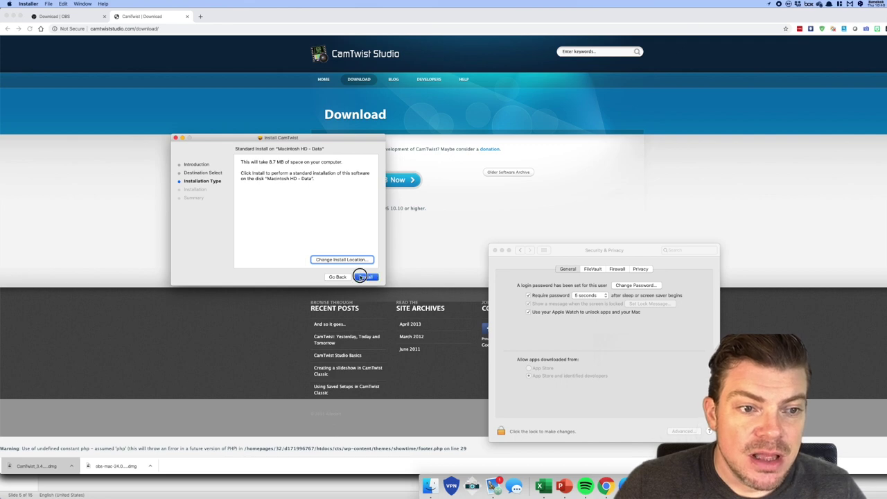
click(362, 276)
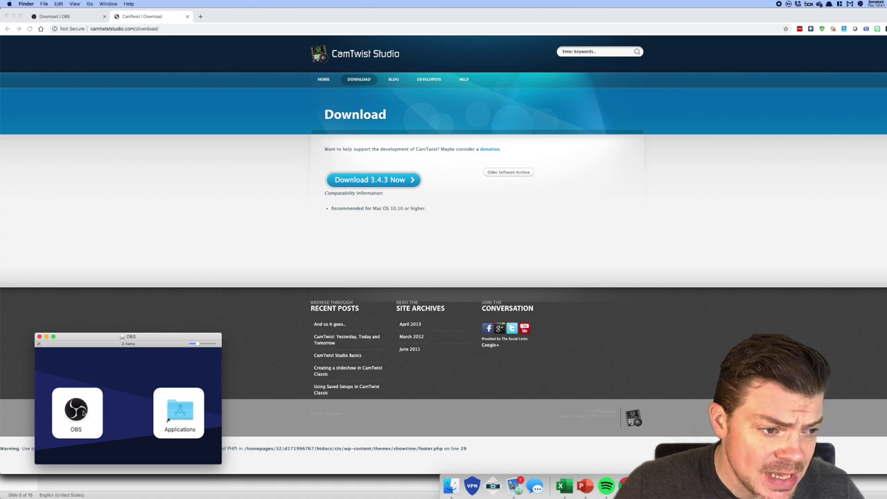
drag(83, 413, 41, 414)
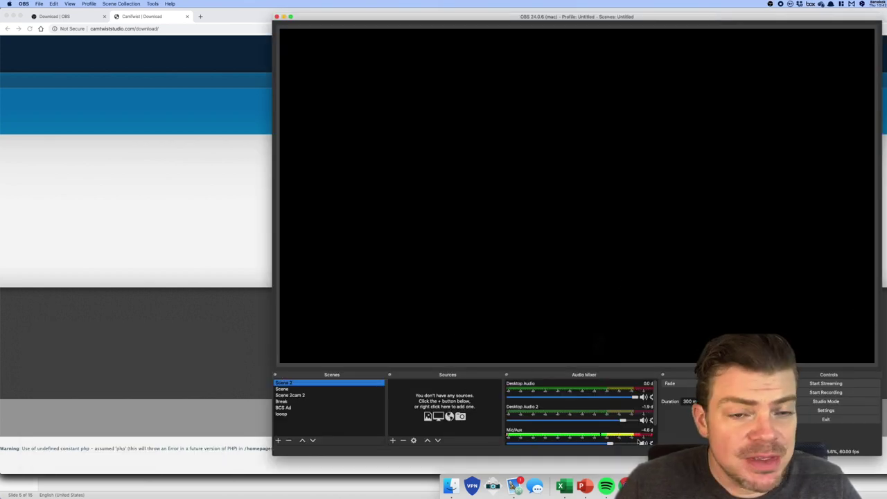
- Add a new Video Capture Device source to Scene 2 in OBS, using TANDBERG HD as its device
click(393, 441)
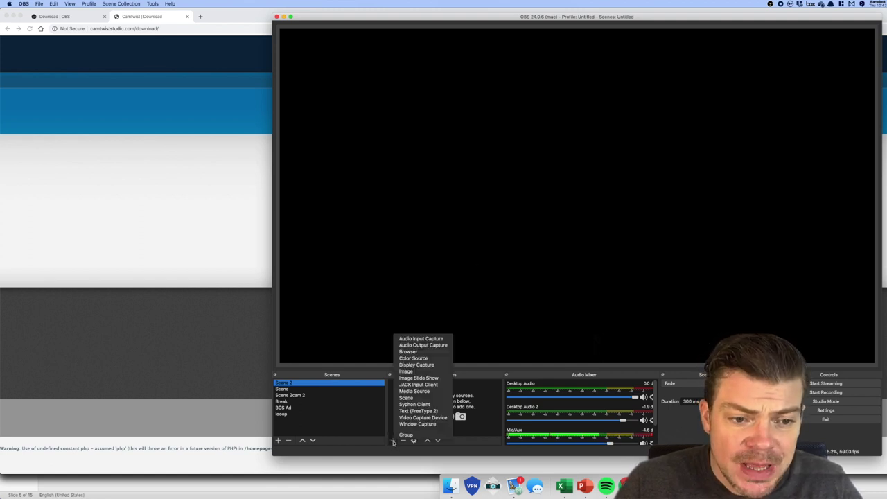
click(433, 418)
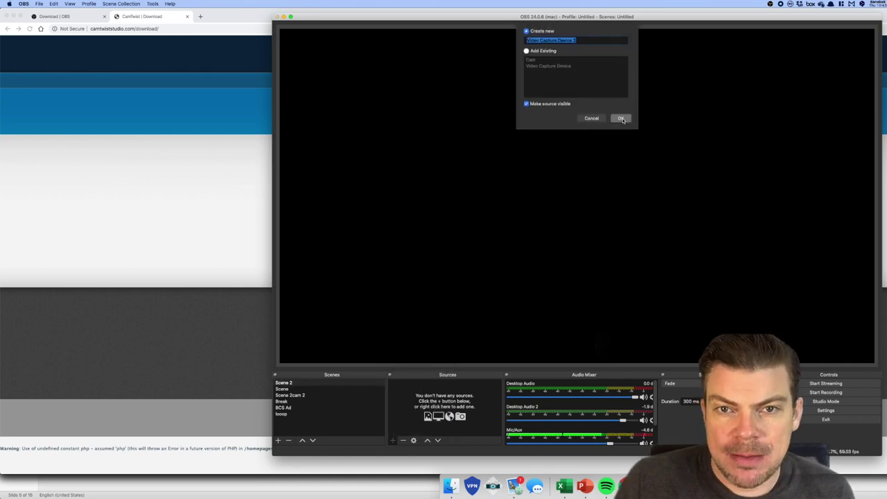
click(621, 118)
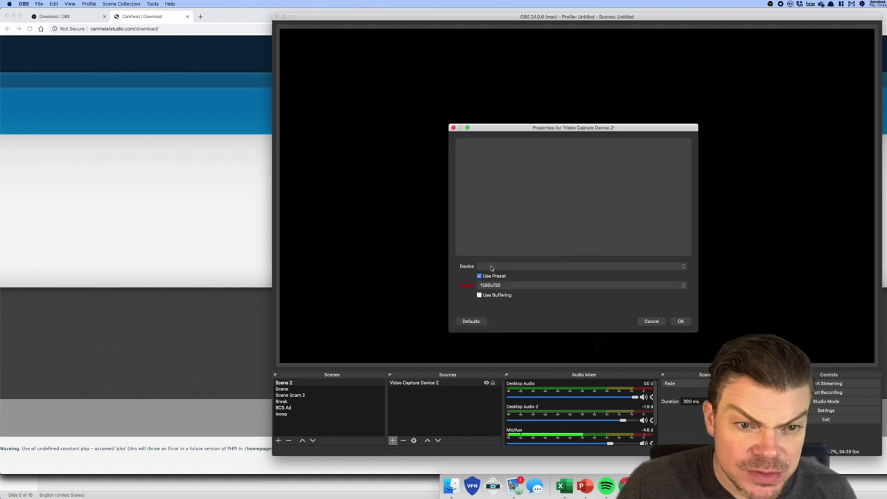
click(676, 267)
click(677, 267)
click(677, 268)
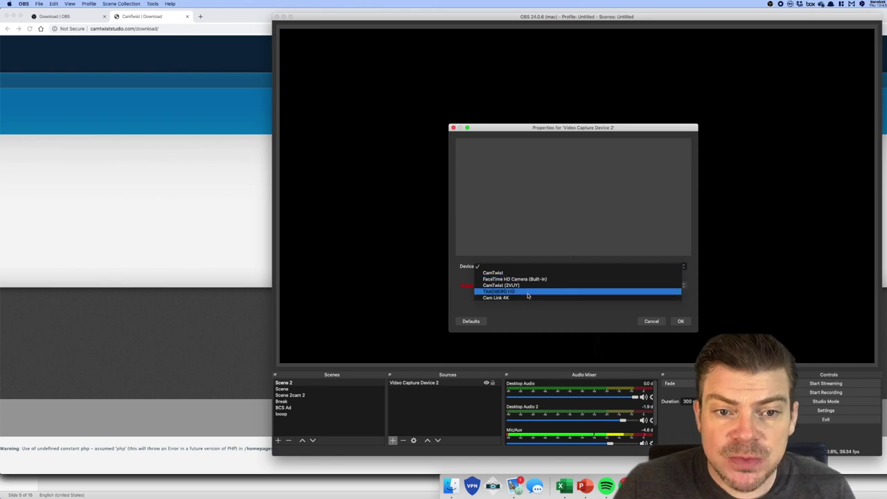
click(503, 293)
key(Return)
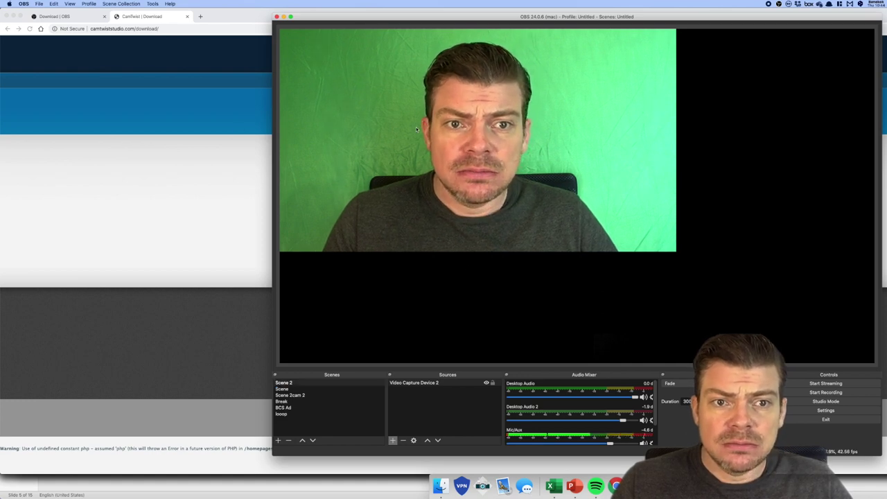
- Unlock the preview and enlarge the camera picture to fill the whole canvas
right_click(556, 155)
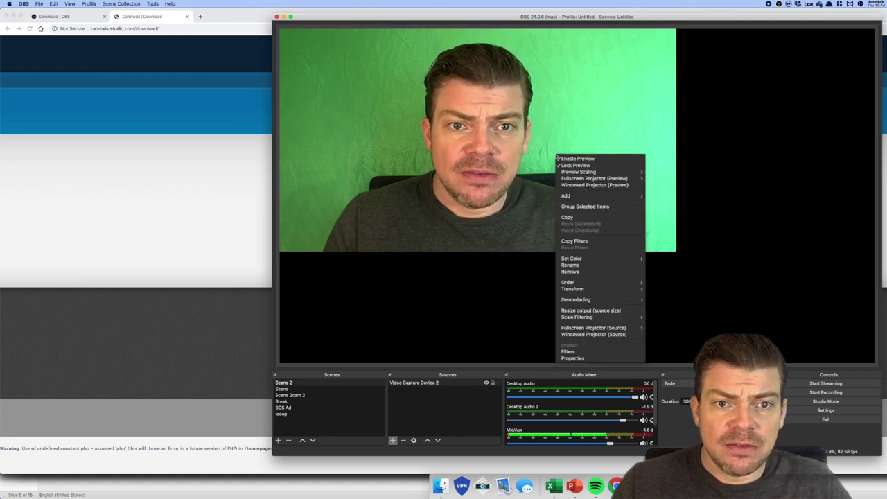
click(595, 166)
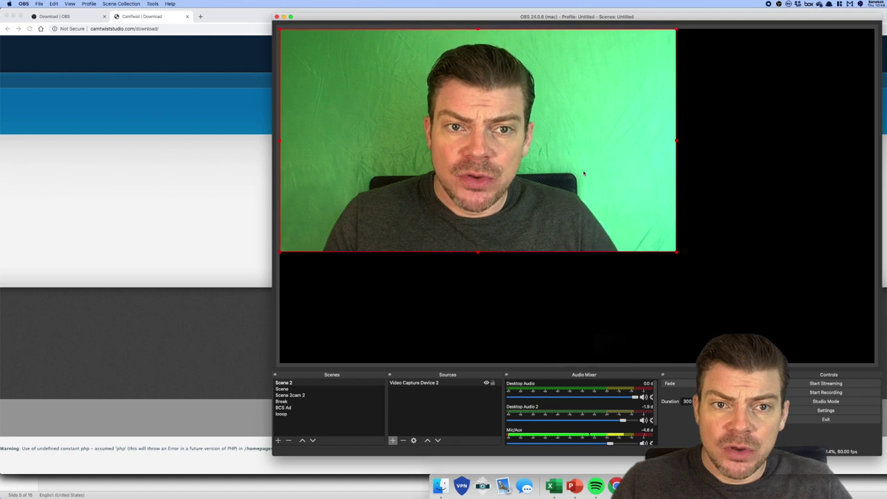
drag(677, 255, 873, 350)
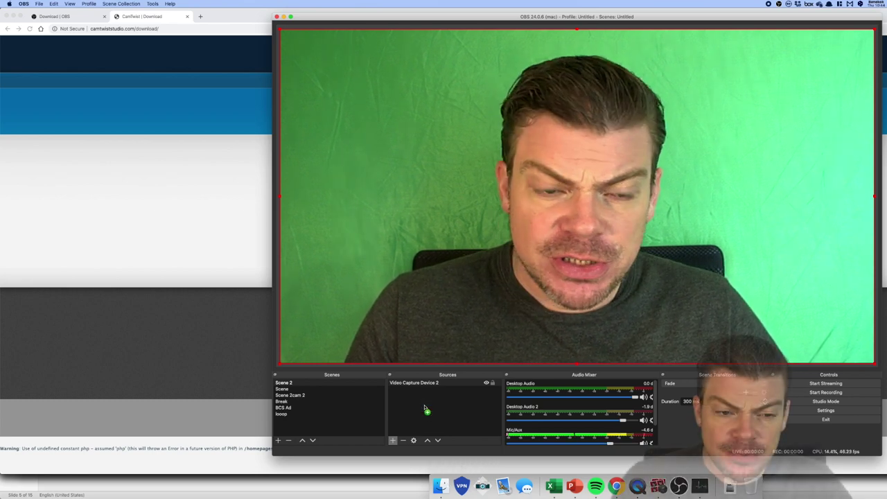
- Add the padlock background image file to the scene as a source and scale it to fill the canvas
drag(736, 319, 736, 320)
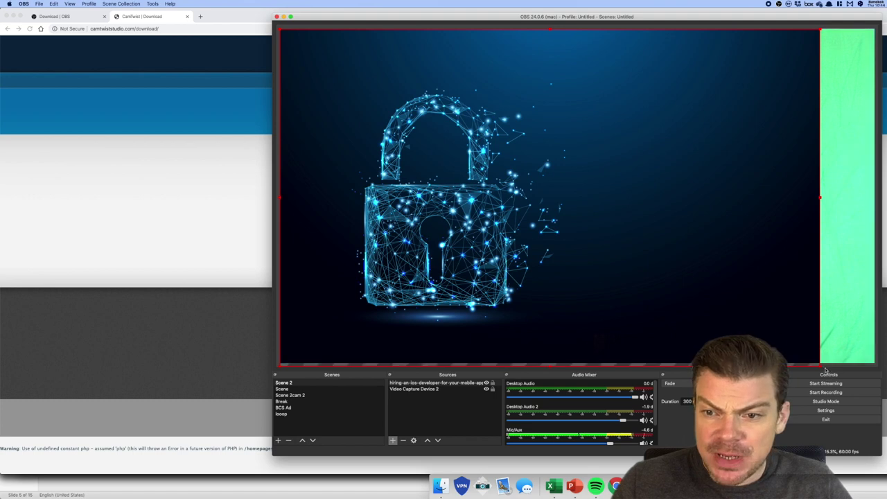
drag(820, 368, 875, 366)
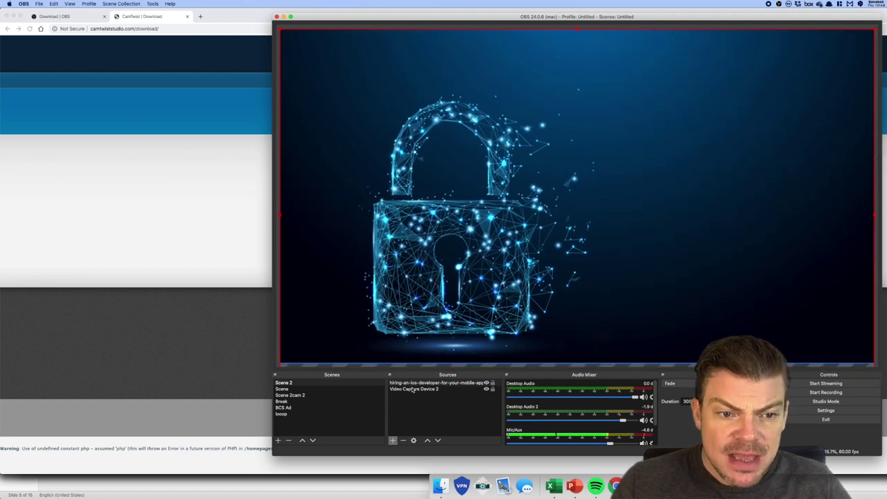
- Reorder the sources so the padlock background image sits beneath the camera source
click(423, 383)
drag(428, 383, 430, 394)
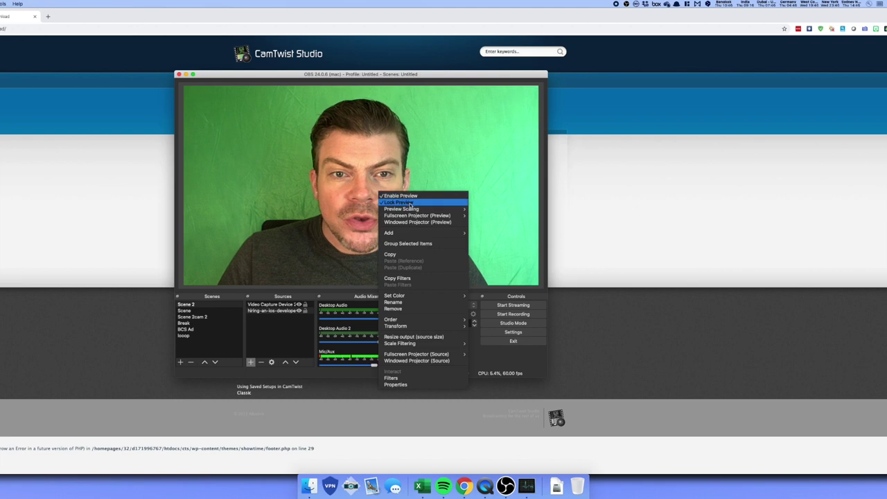
click(272, 329)
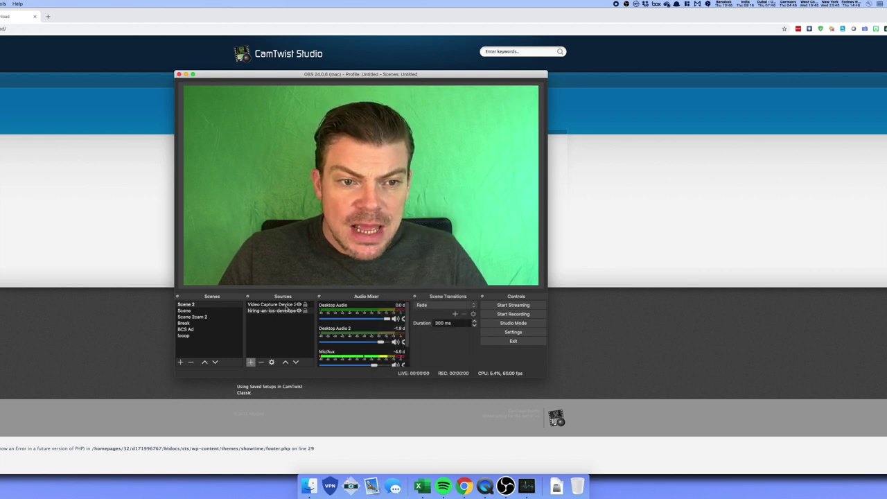
- Add a Chroma Key effect filter to the Video Capture Device 2 source, keeping the default filter name
click(266, 306)
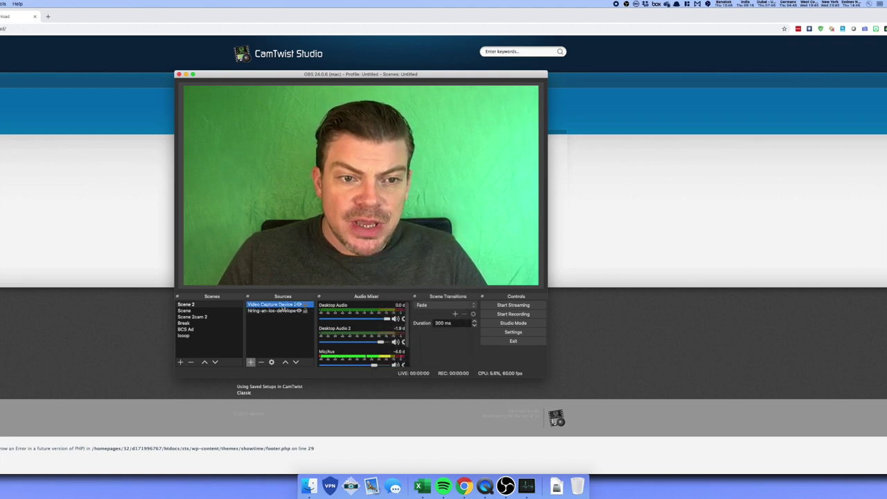
right_click(282, 306)
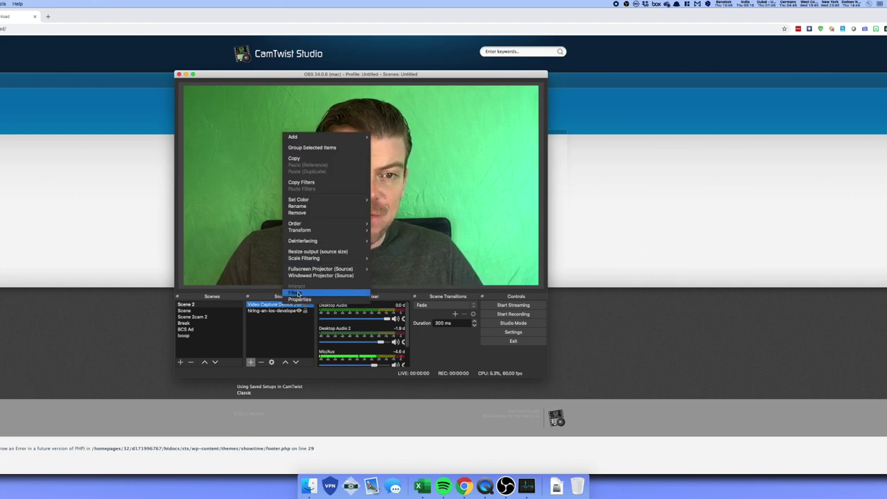
click(296, 293)
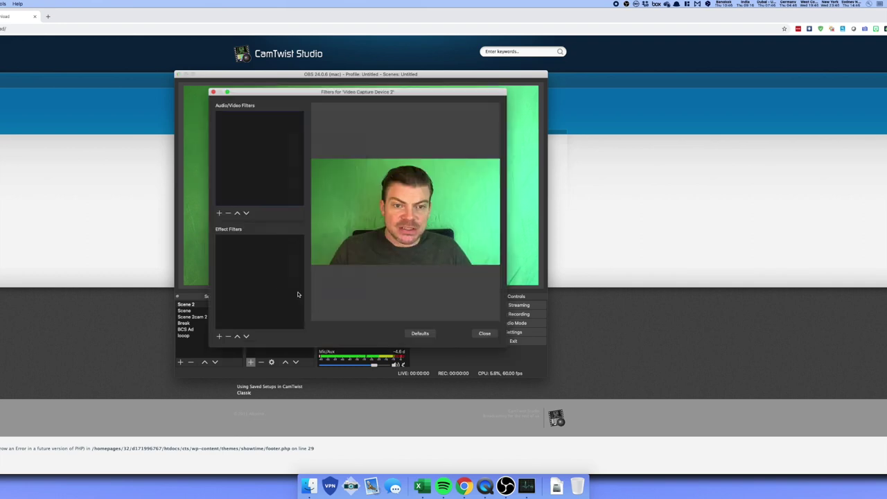
click(219, 338)
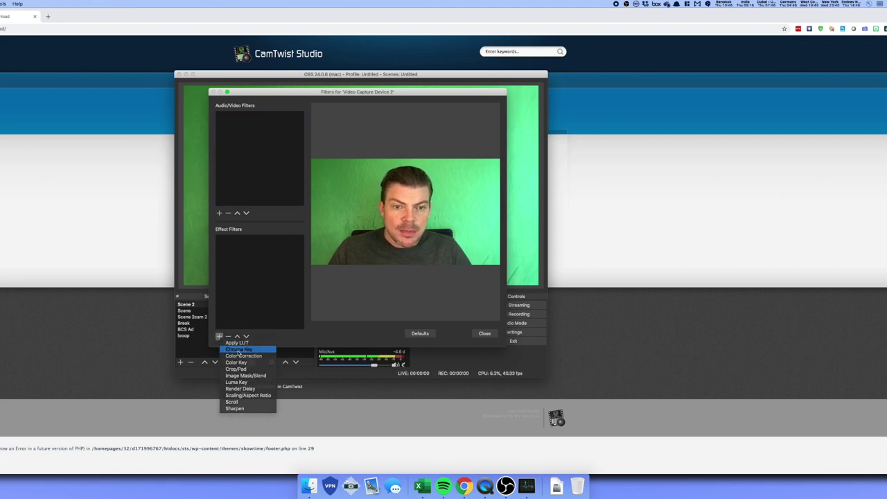
click(238, 350)
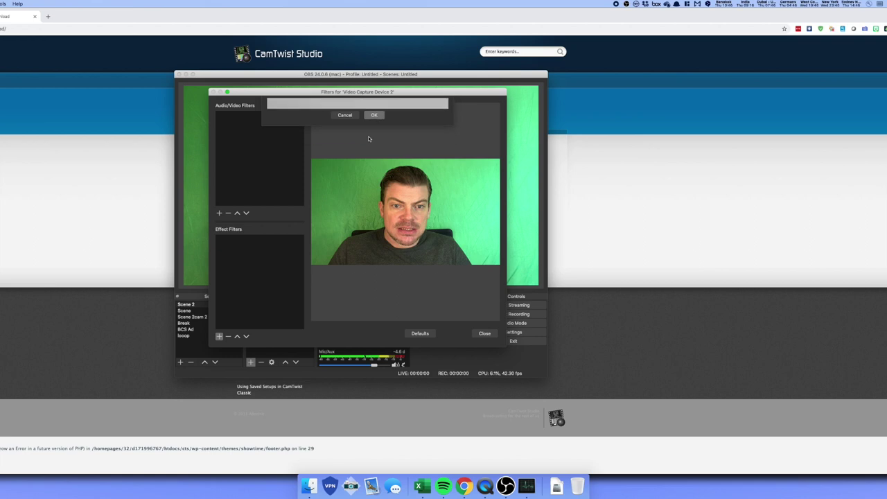
click(374, 129)
- Move the filter window clear of the preview, increase the key color spill reduction slightly and fine-tune the similarity of the Chroma Key
drag(378, 91, 867, 176)
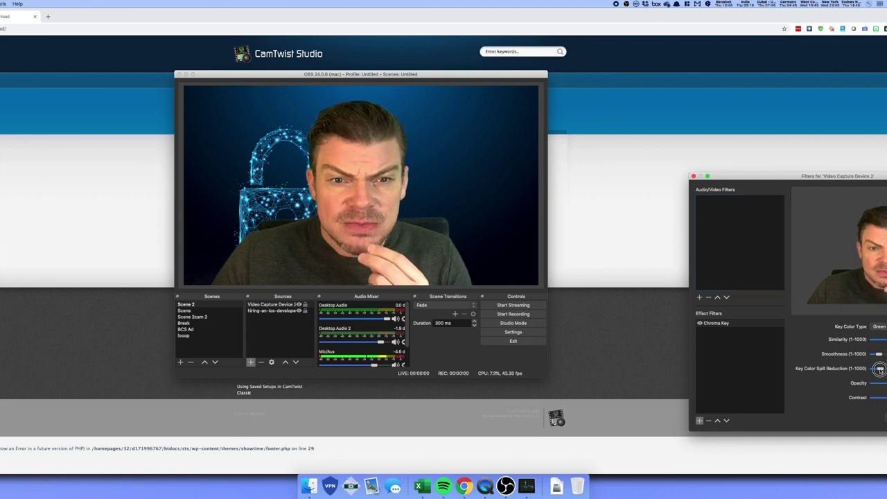
drag(881, 369, 885, 369)
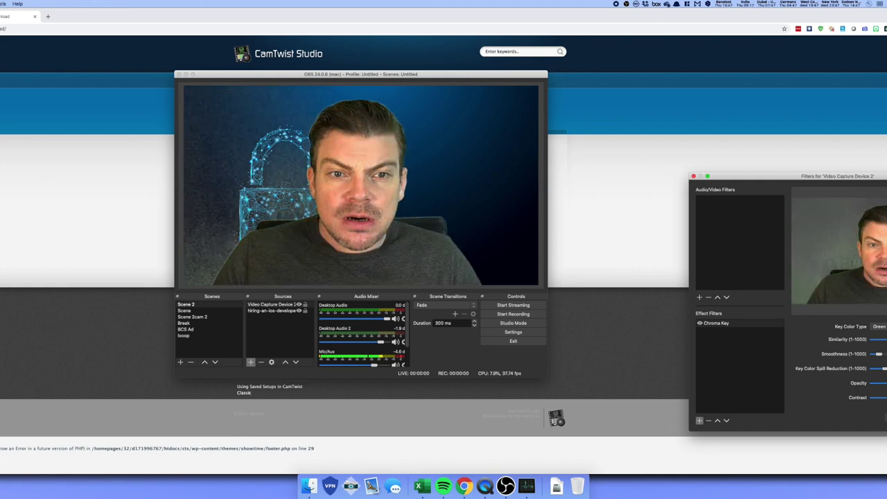
drag(886, 339, 886, 340)
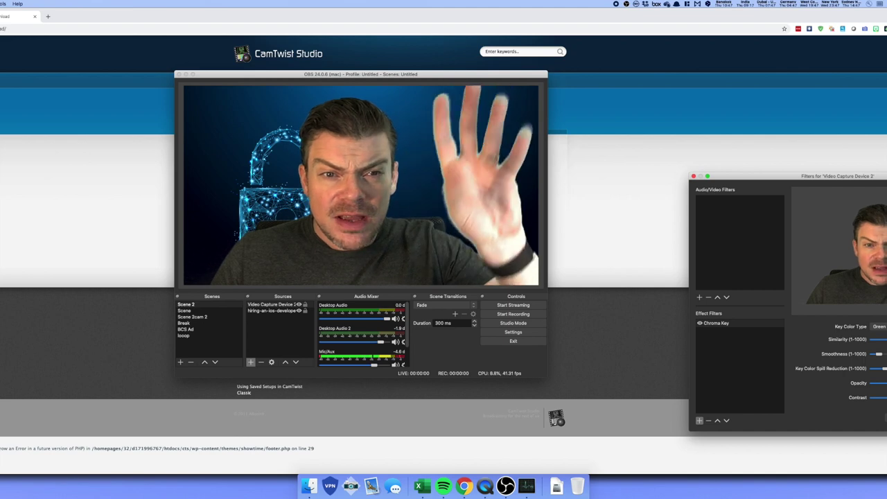
key(Escape)
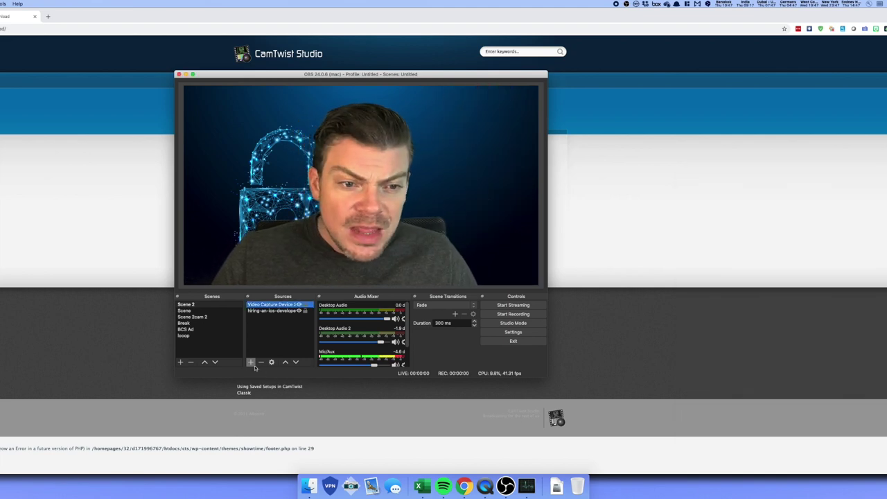
- Add a Text (FreeType 2) source with the default name and set its text to COMPANY
click(250, 362)
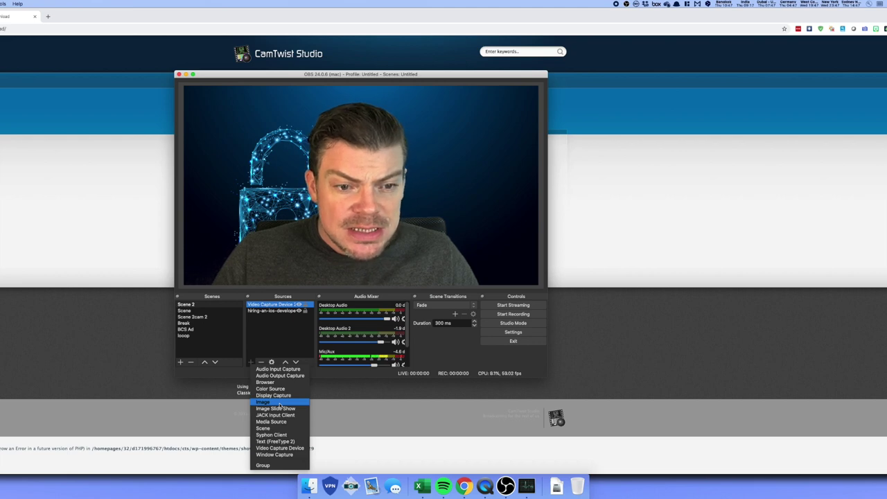
click(276, 442)
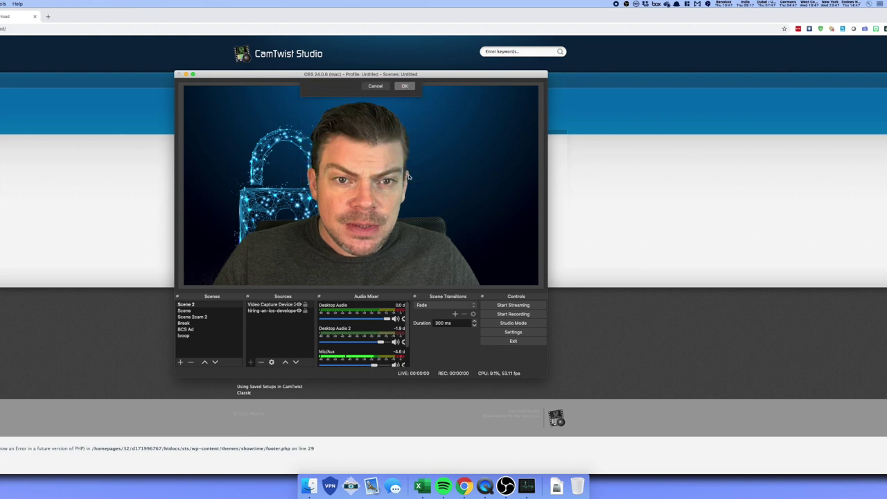
key(Return)
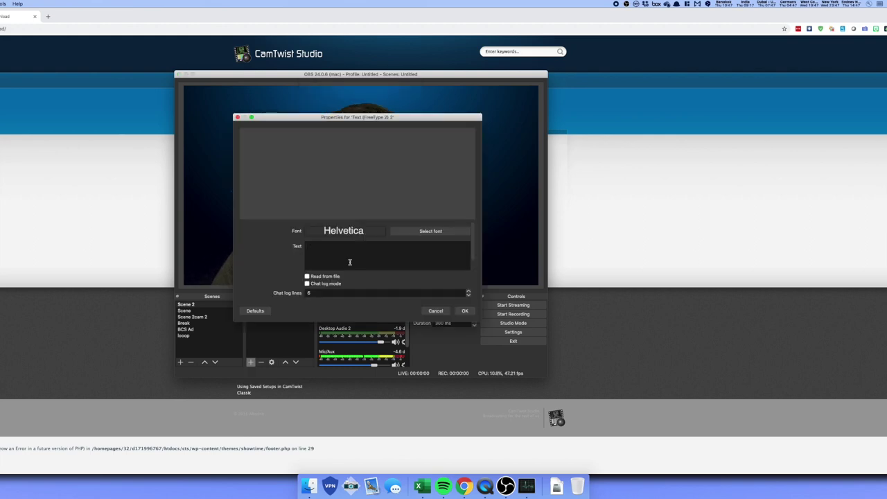
text(COMPANY)
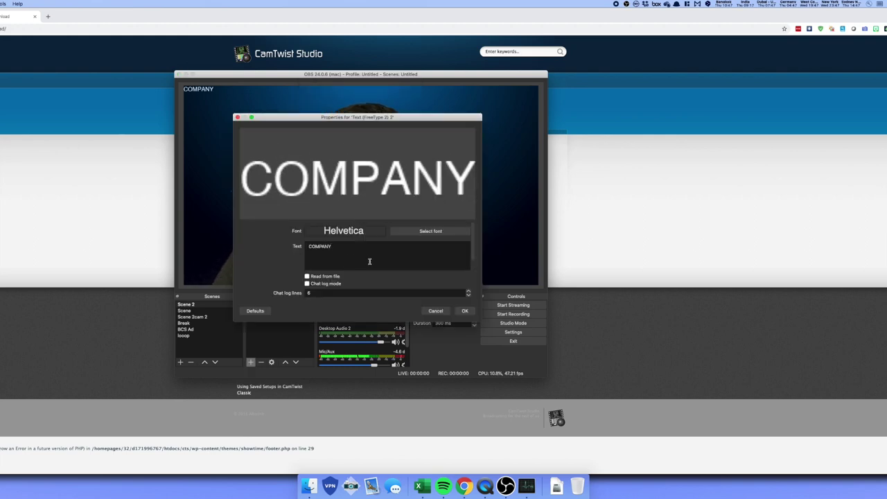
click(464, 310)
- Unlock the preview, move the COMPANY text slightly inward from the canvas's upper-left corner, and lock the preview again
right_click(238, 83)
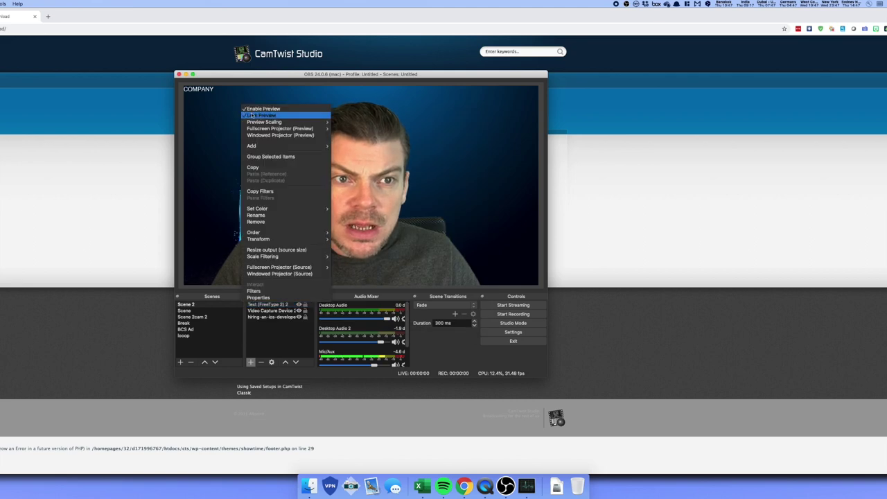
click(203, 92)
drag(206, 89, 218, 94)
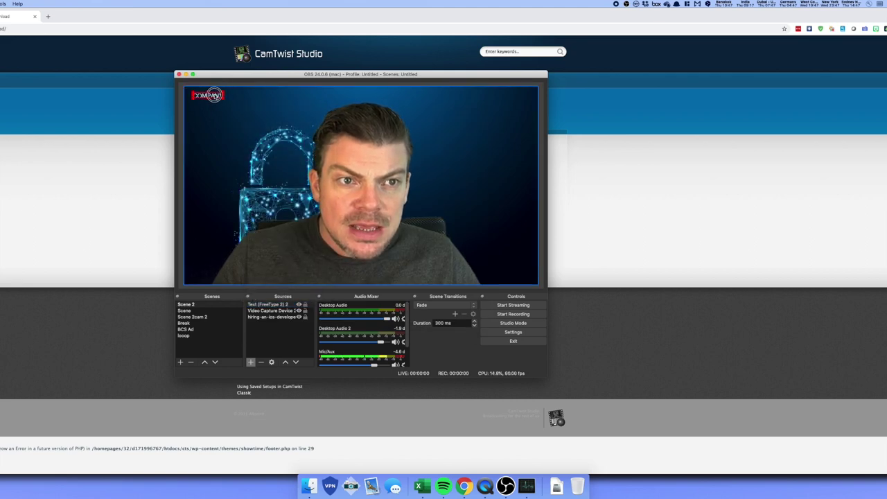
right_click(244, 136)
click(256, 145)
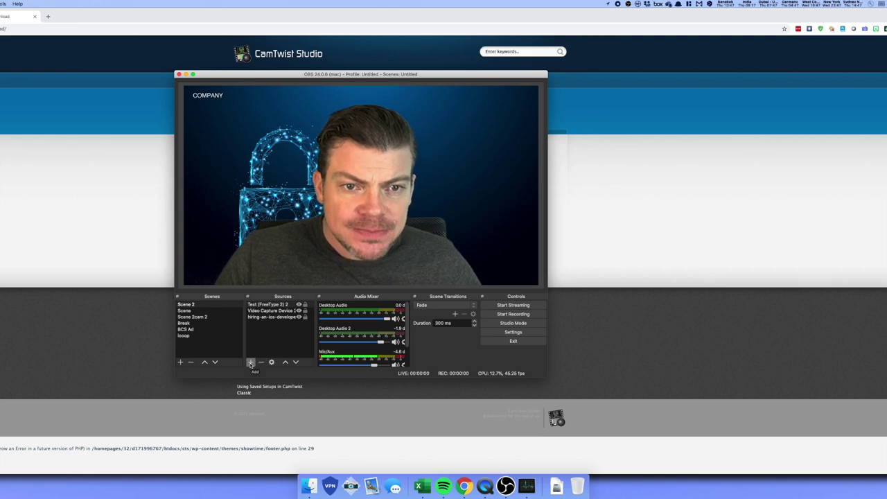
- Add a new Syphon Client source with the default name and move its properties window clear of the preview
click(251, 362)
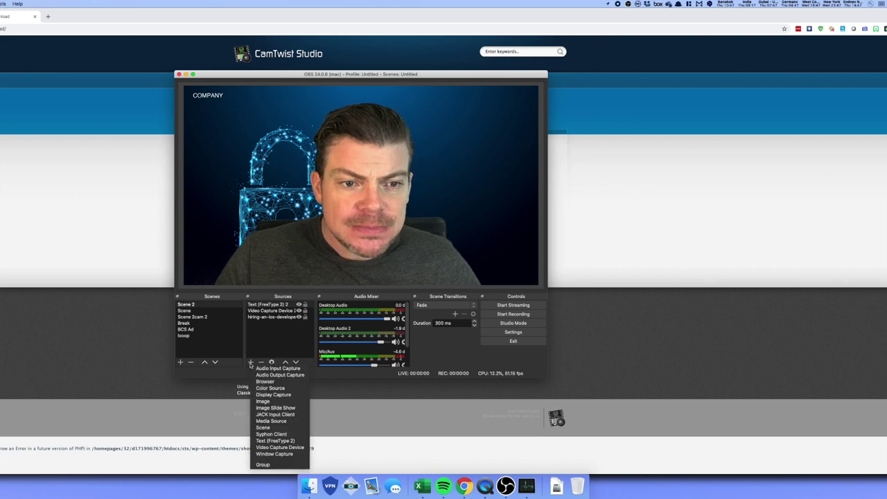
click(280, 434)
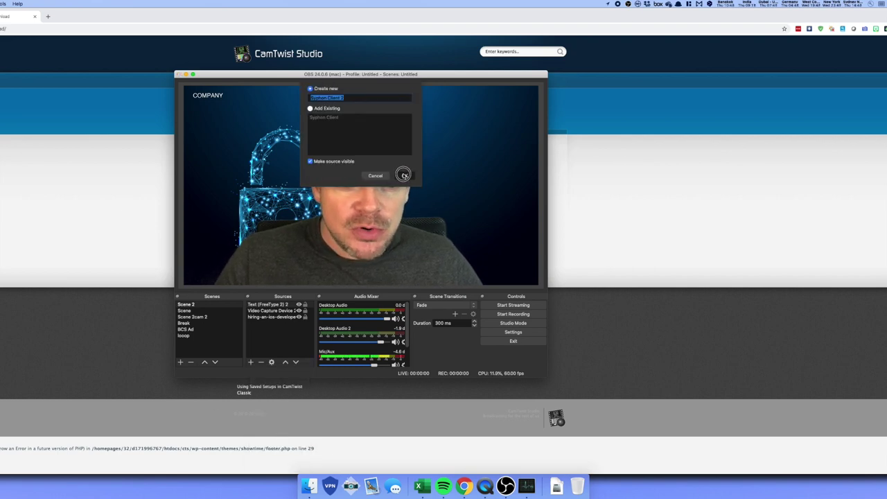
click(404, 175)
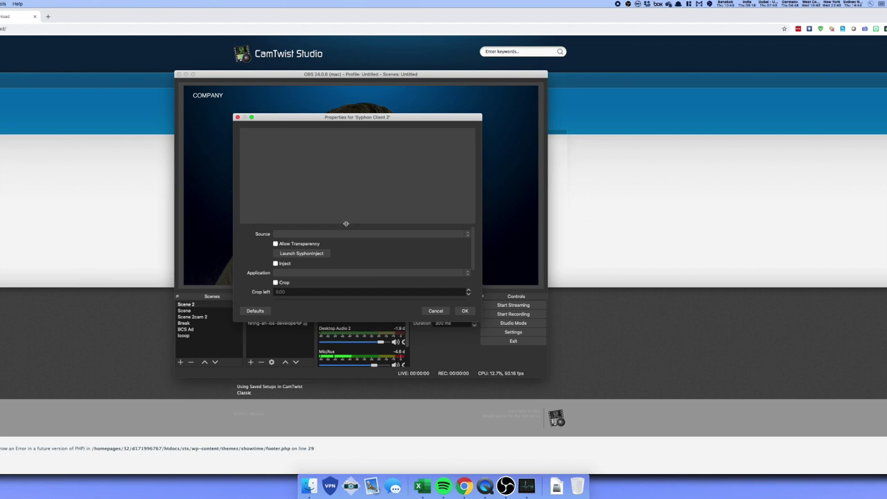
click(331, 235)
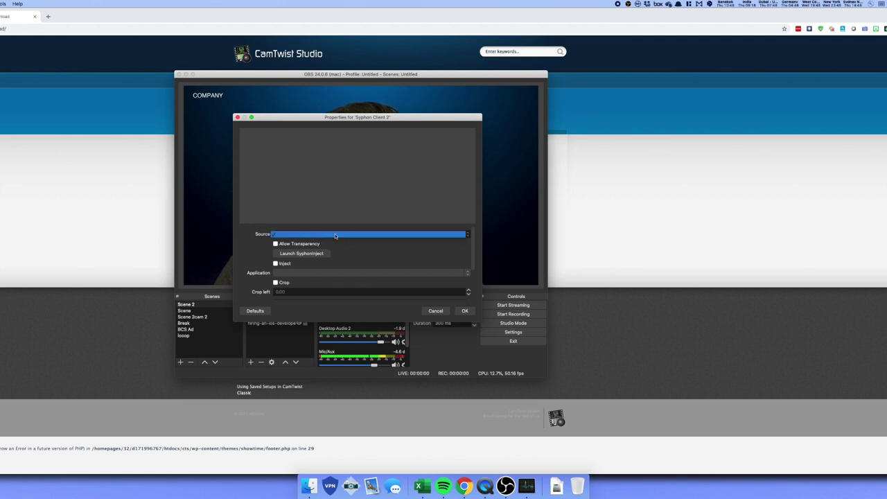
click(368, 236)
drag(368, 117, 566, 118)
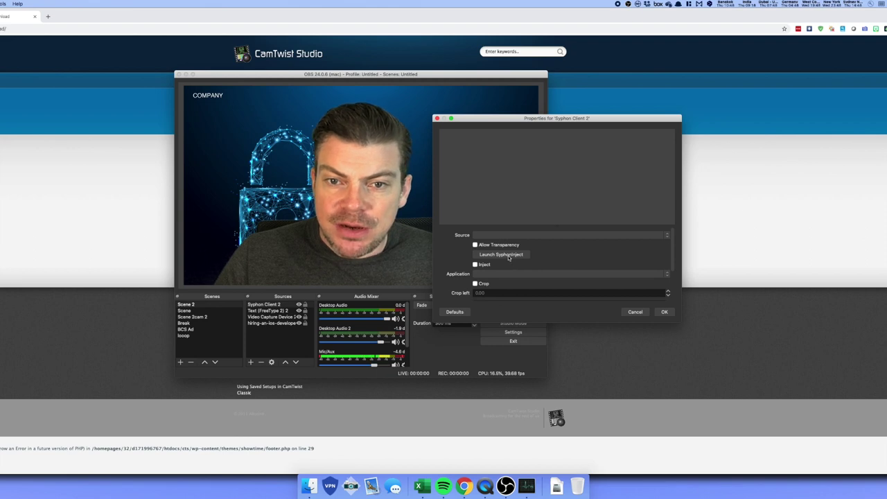
- Launch SyphonInject from the Syphon Client properties and inject Syphon into the OBS process
click(486, 256)
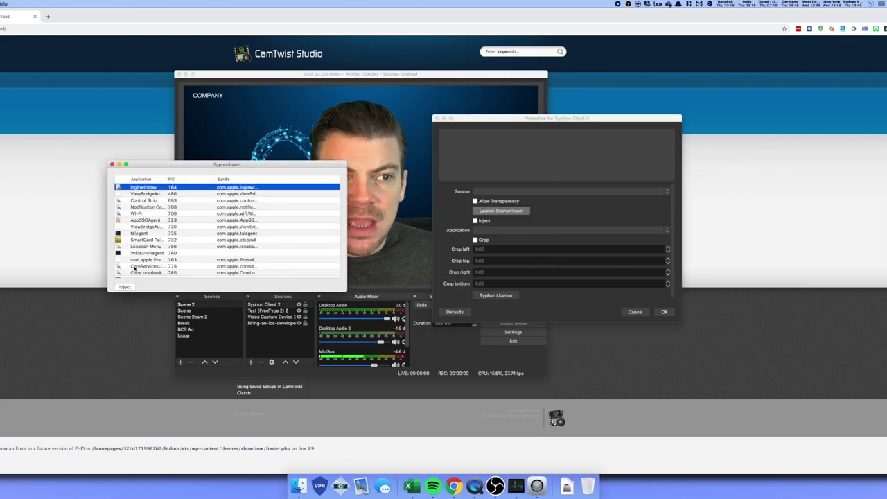
scroll(146, 265, down, 5)
scroll(147, 265, down, 10)
click(147, 259)
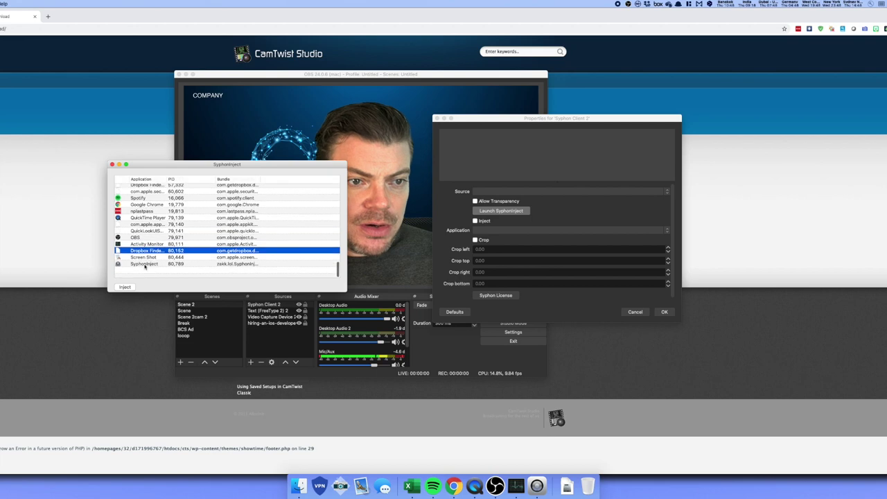
click(120, 247)
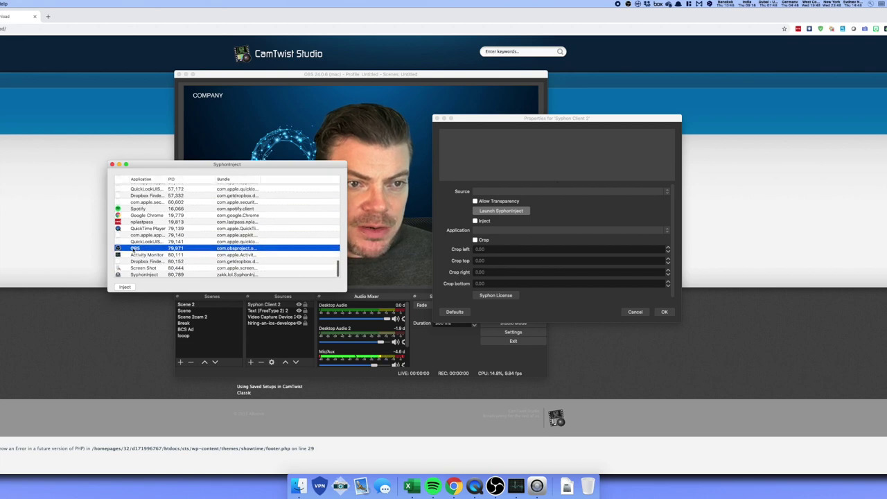
click(124, 288)
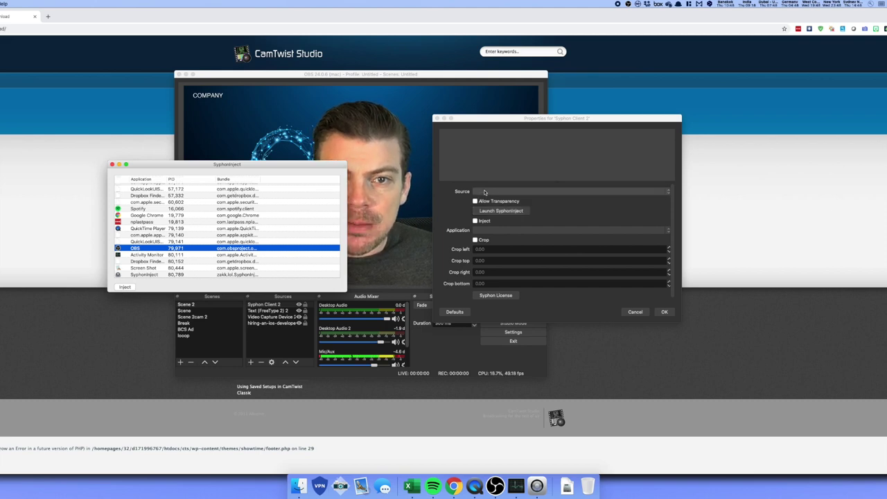
- Set the Syphon Client's source to [OBS] InjectedSyphon and move that client beneath the background image in the source order
click(484, 192)
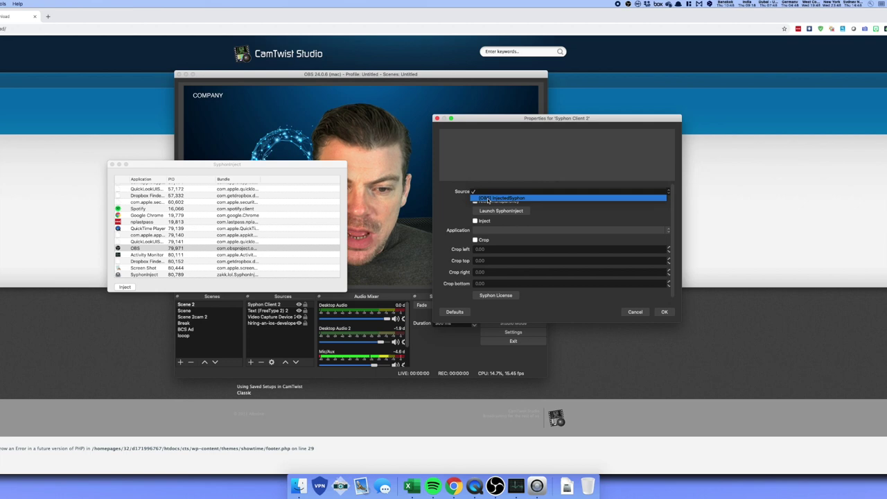
click(488, 199)
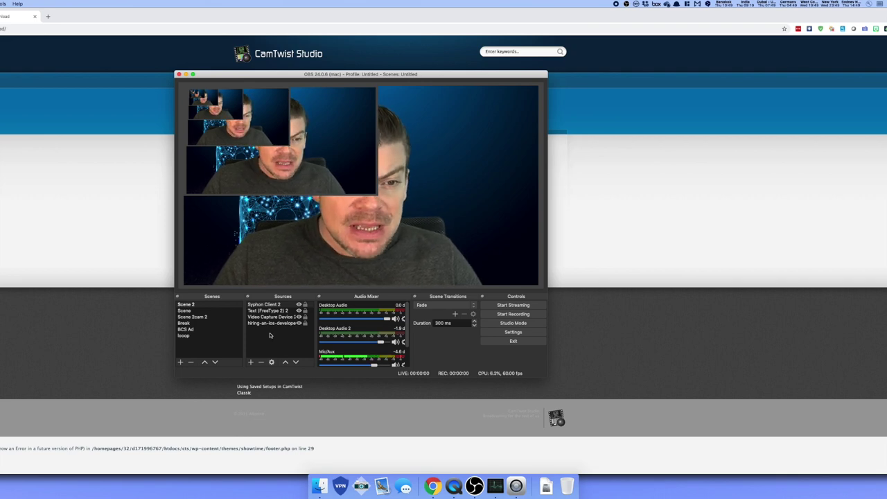
click(263, 310)
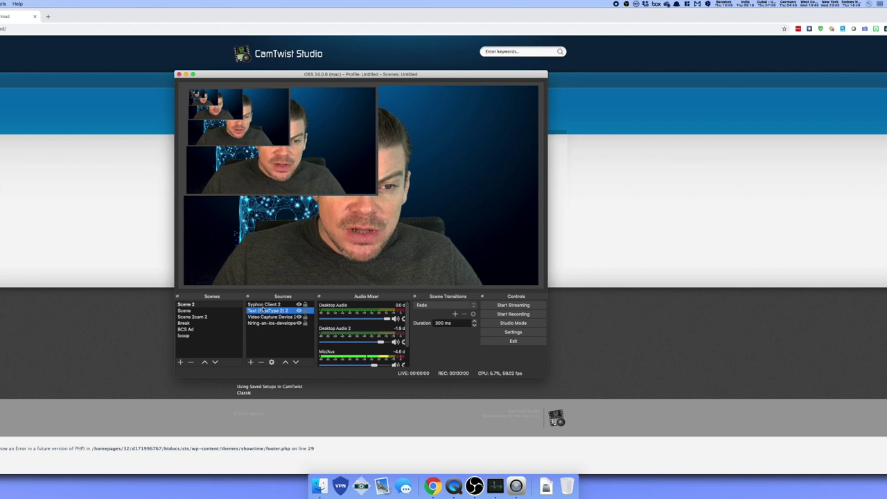
drag(263, 310, 283, 326)
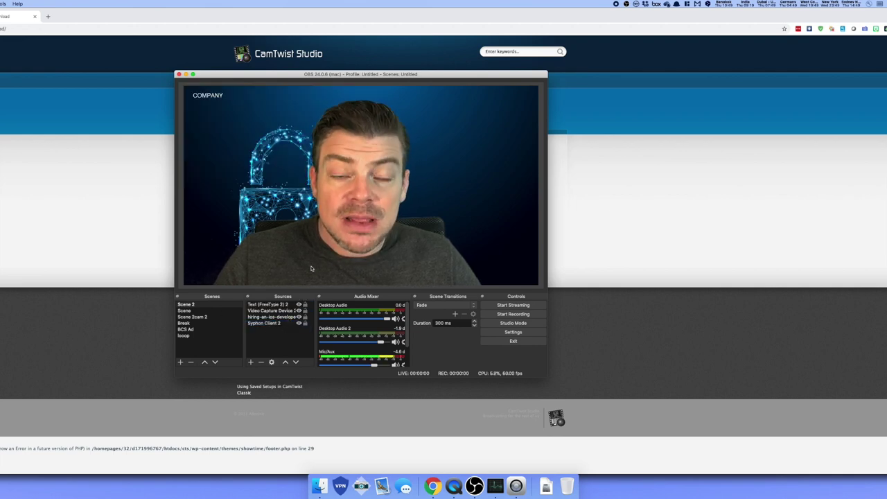
- Switch to CamTwist by launching it from the installed apps and place its preview window above its settings window
key(F4)
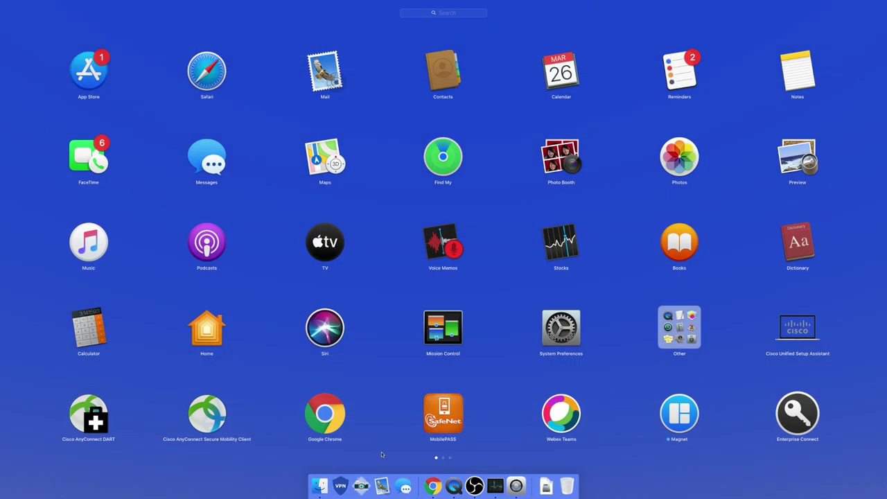
scroll(606, 335, right, 3)
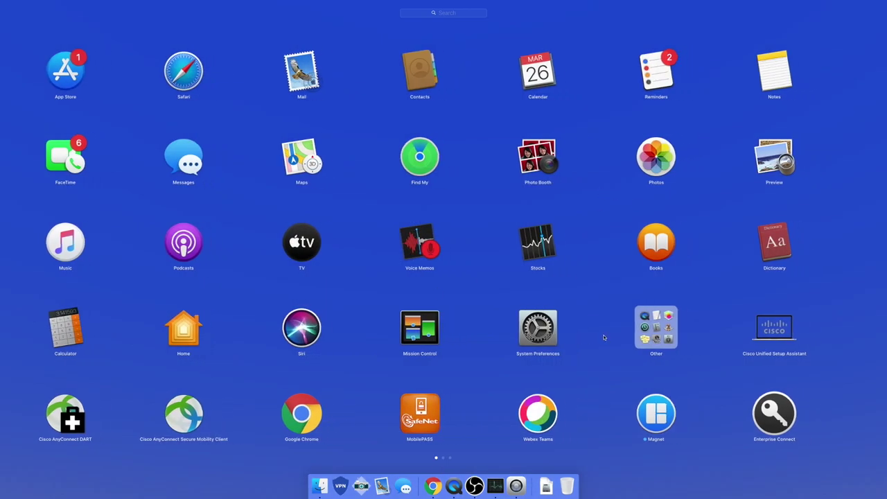
click(679, 158)
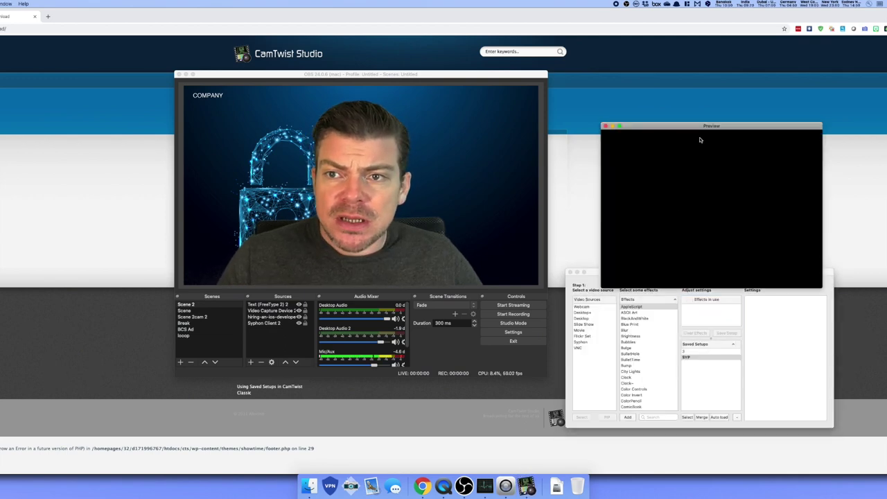
drag(709, 125, 691, 79)
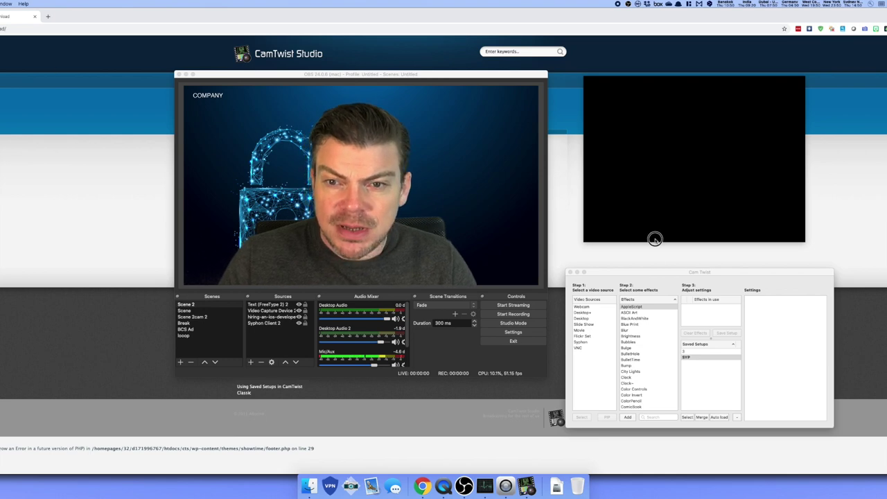
click(659, 285)
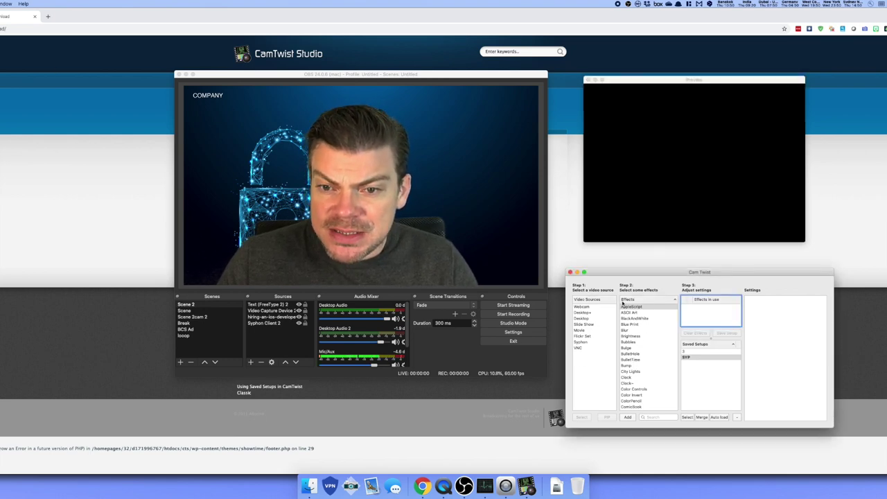
- Use Syphon as the CamTwist video source and choose OBS as its Syphon server
click(583, 343)
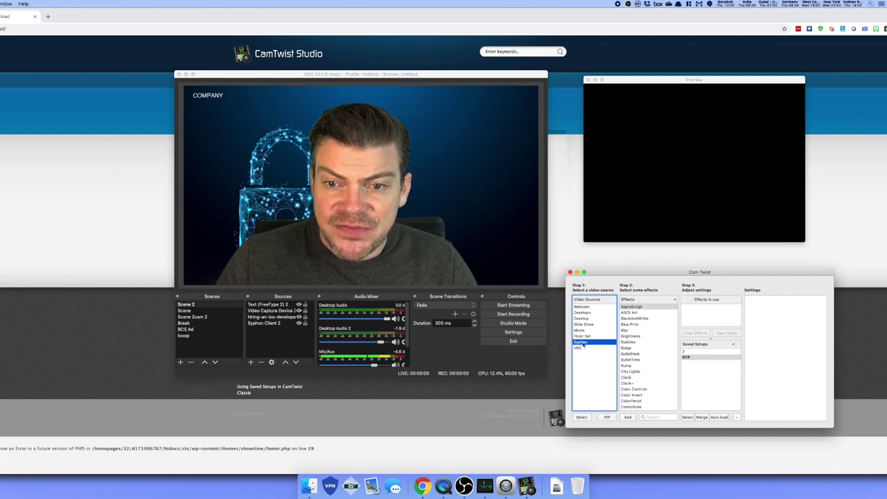
double_click(586, 344)
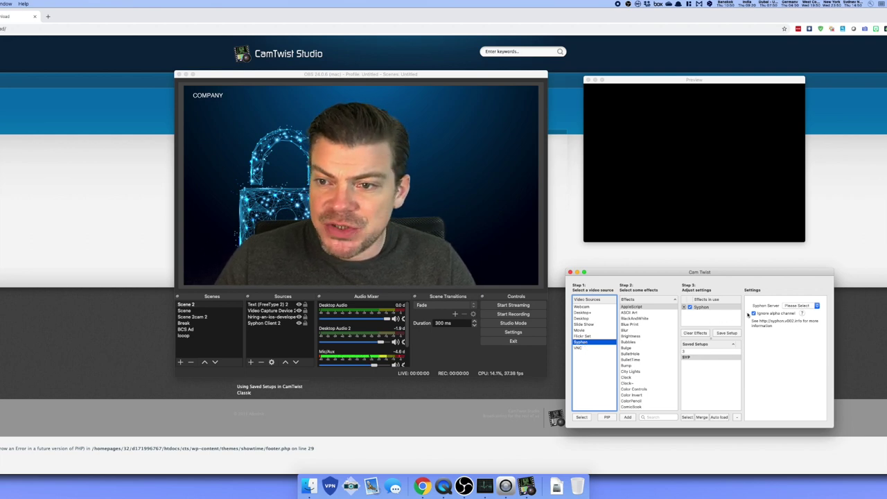
click(807, 308)
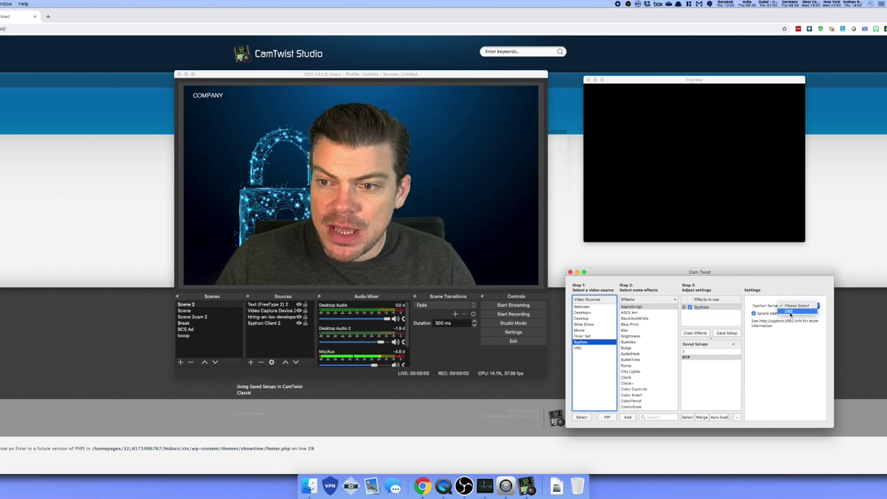
click(792, 314)
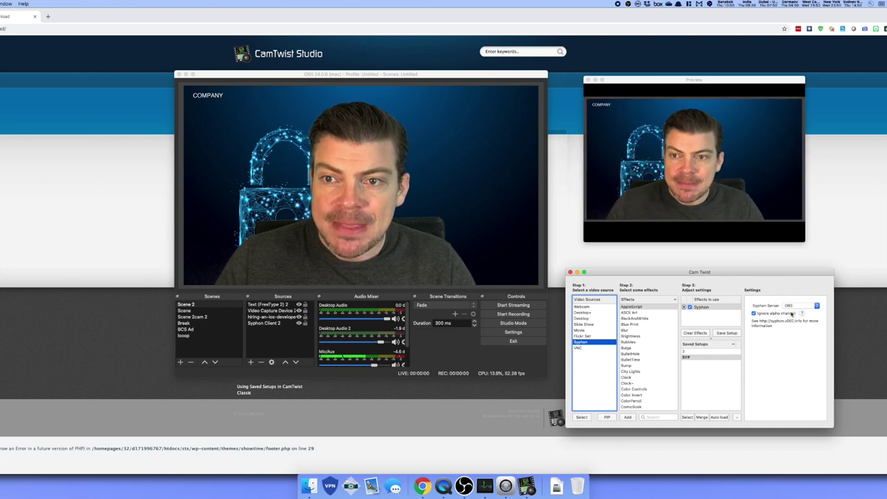
click(790, 233)
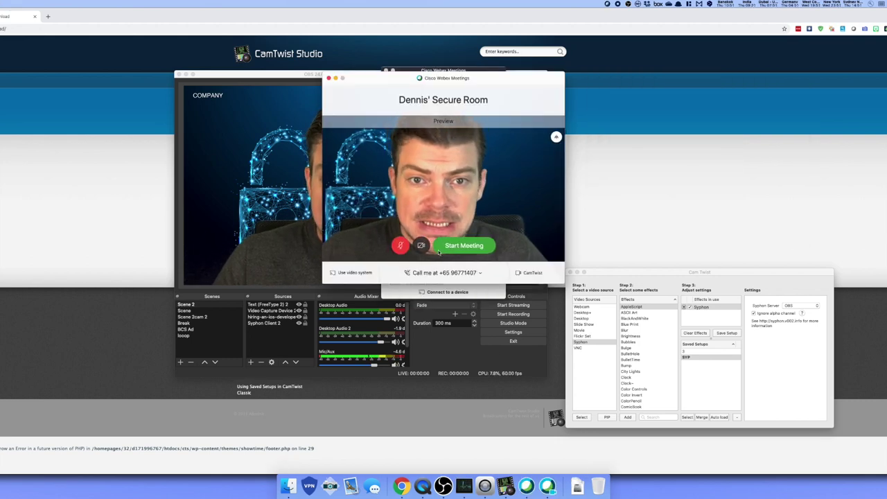
- In the Cisco Webex Meetings preview, choose CamTwist as the camera
click(533, 273)
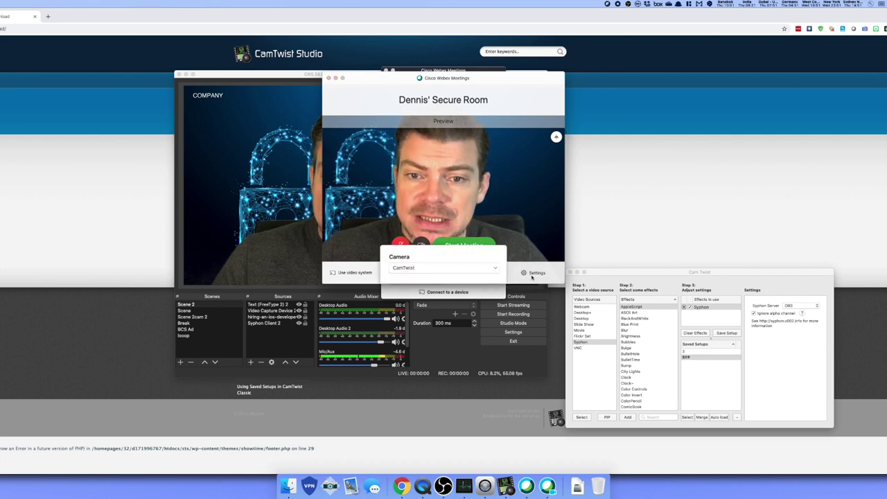
click(447, 268)
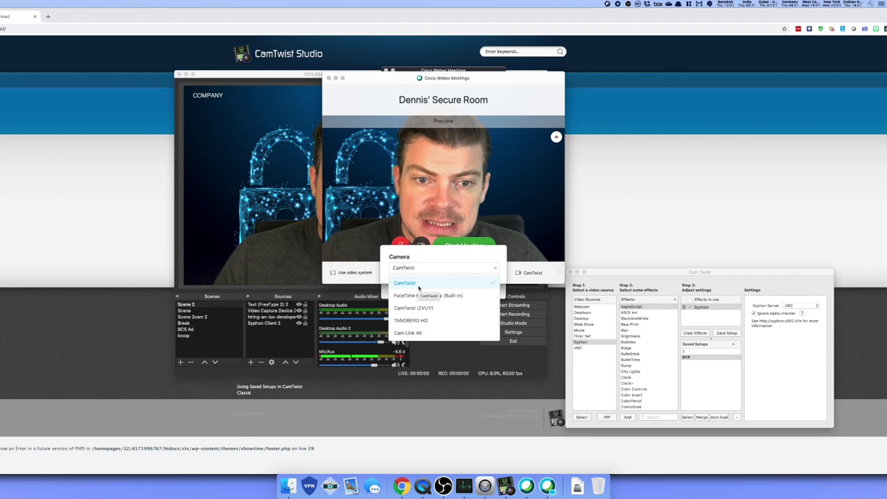
click(419, 286)
click(509, 210)
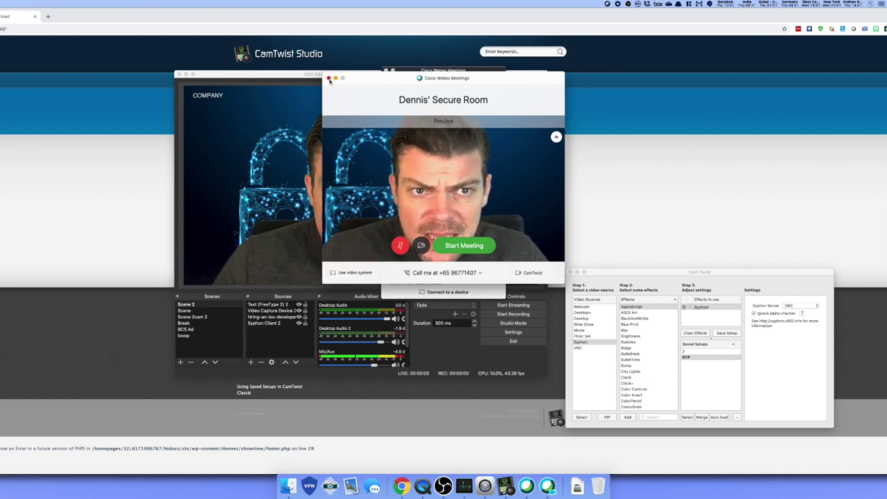
- Close the Webex meeting preview and quit Webex Meetings to return to OBS
drag(402, 81, 408, 92)
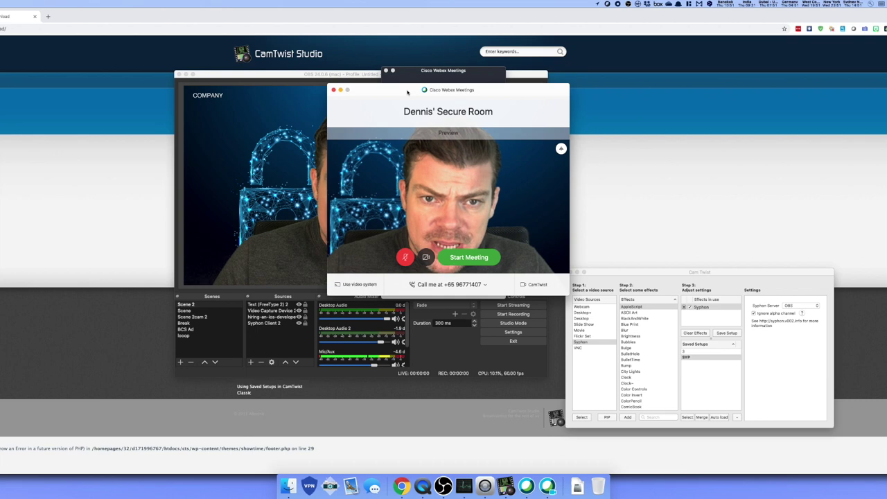
key(Escape)
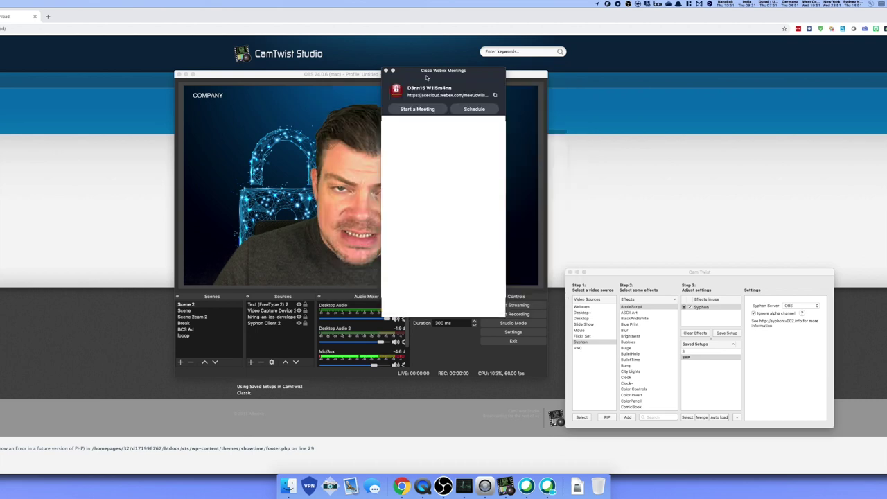
mouse_move(407, 92)
mouse_down()
mouse_move(475, 93)
mouse_move(408, 96)
mouse_up()
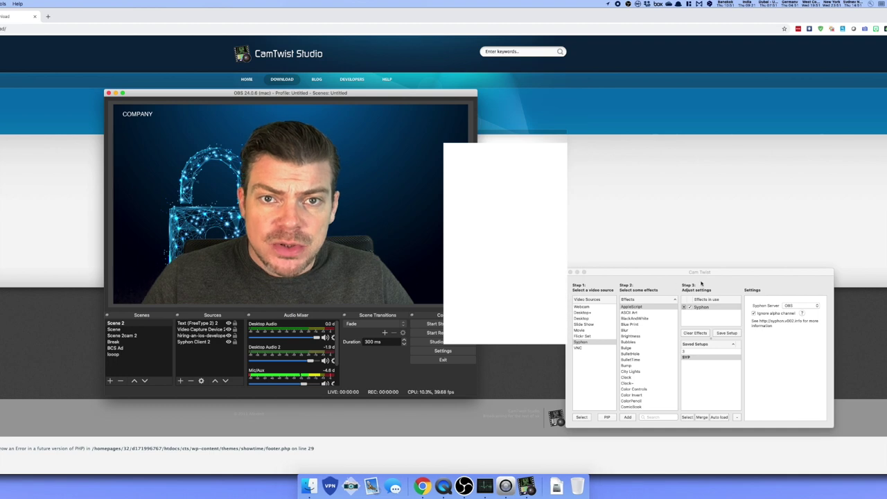
- Restart OBS and CamTwist, load the SYP saved setup in CamTwist, and bring the OBS window to the front
key(super+q)
key(super+q)
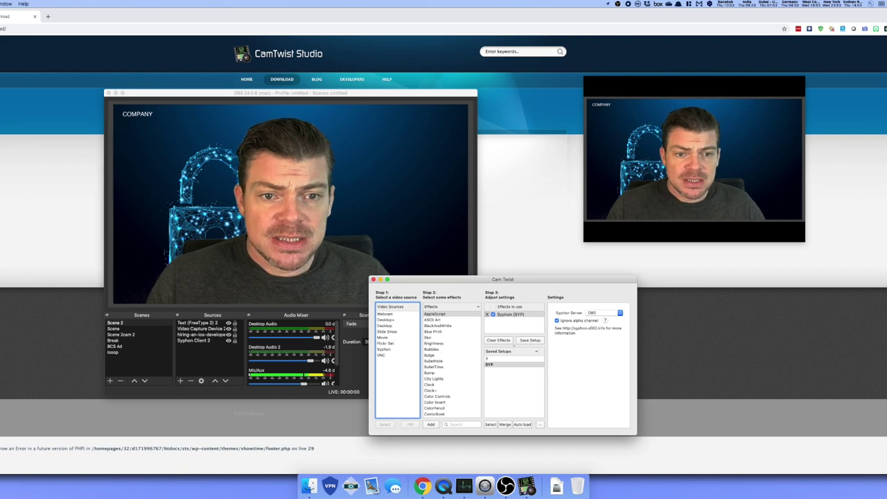
click(442, 232)
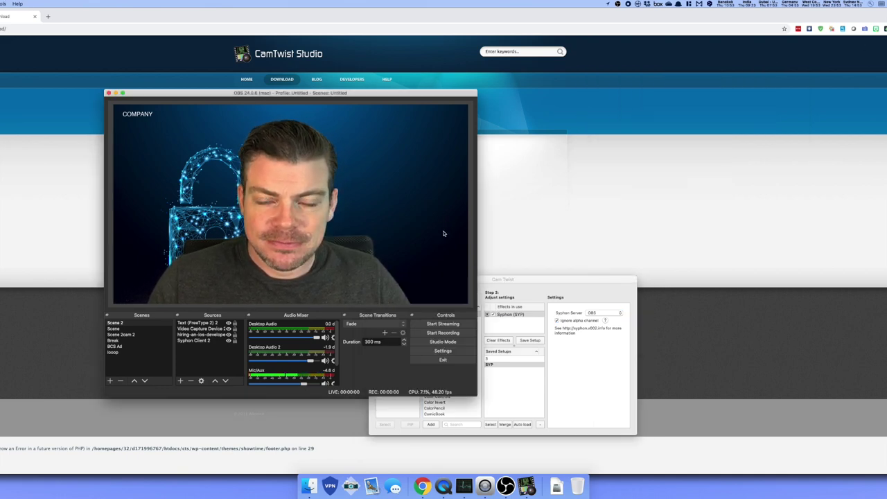